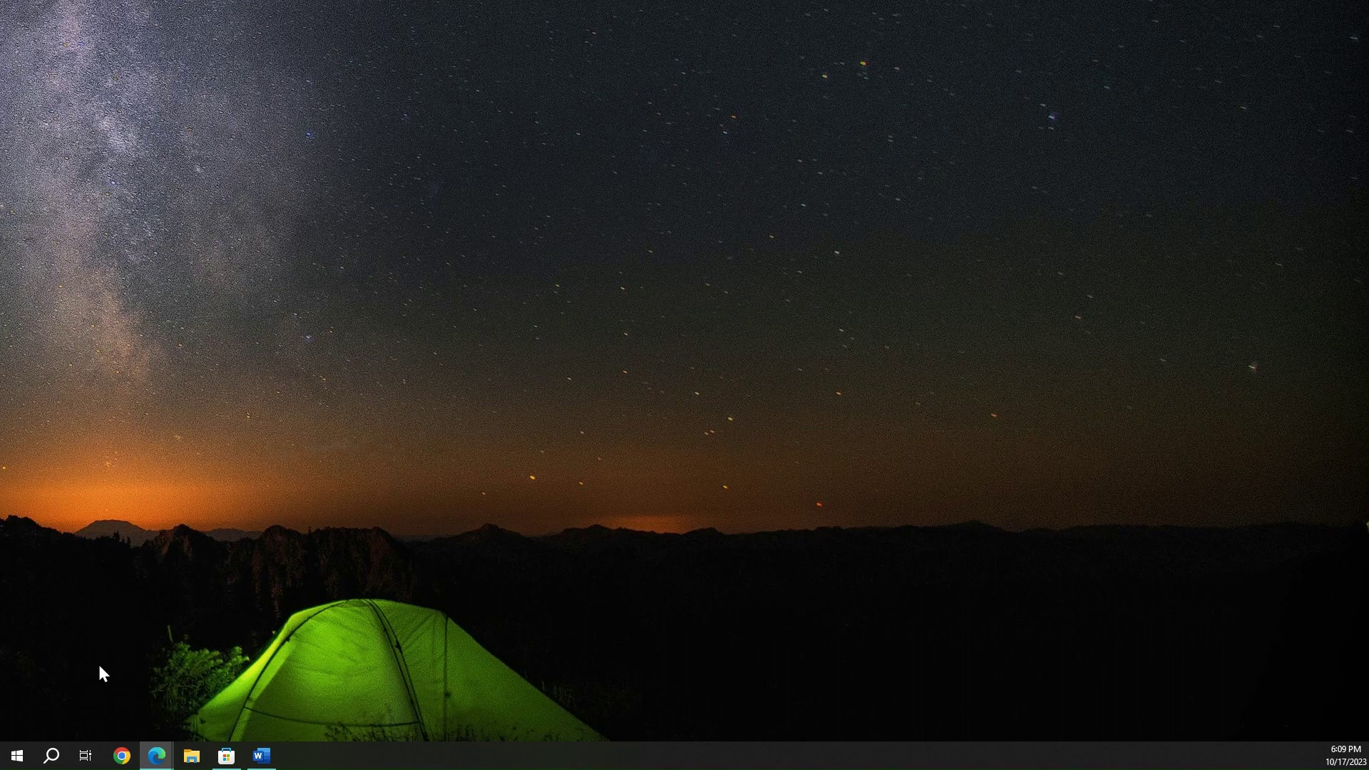
left_click(122, 759)
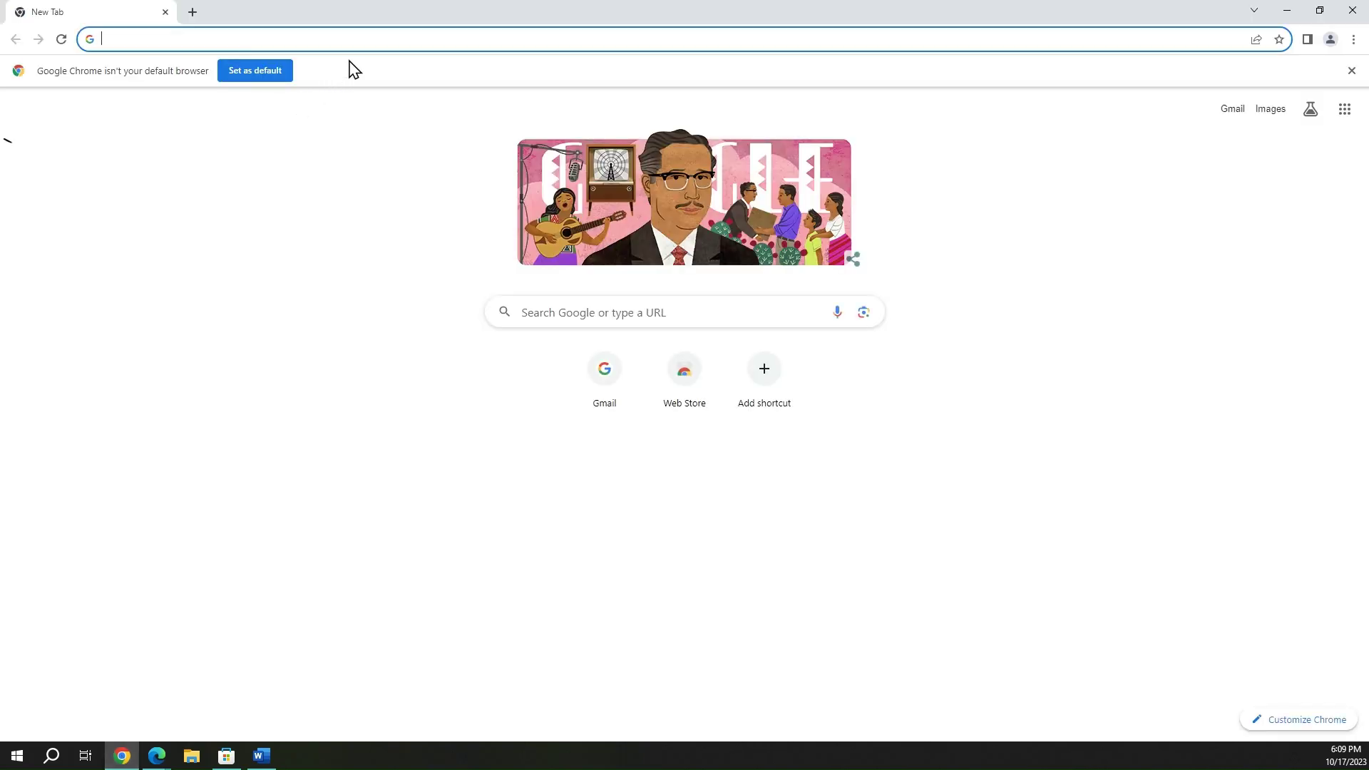
left_click(376, 40)
type("www.gmail.")
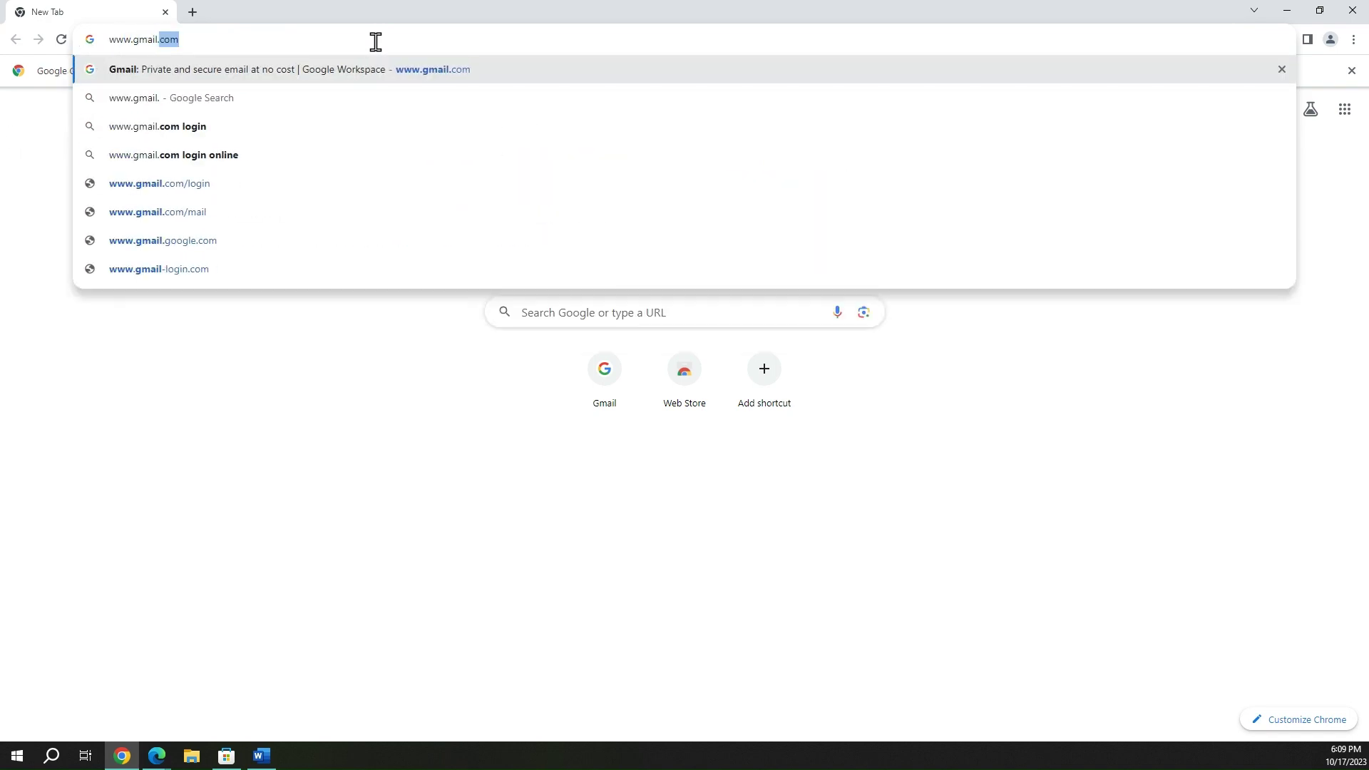
key("Return")
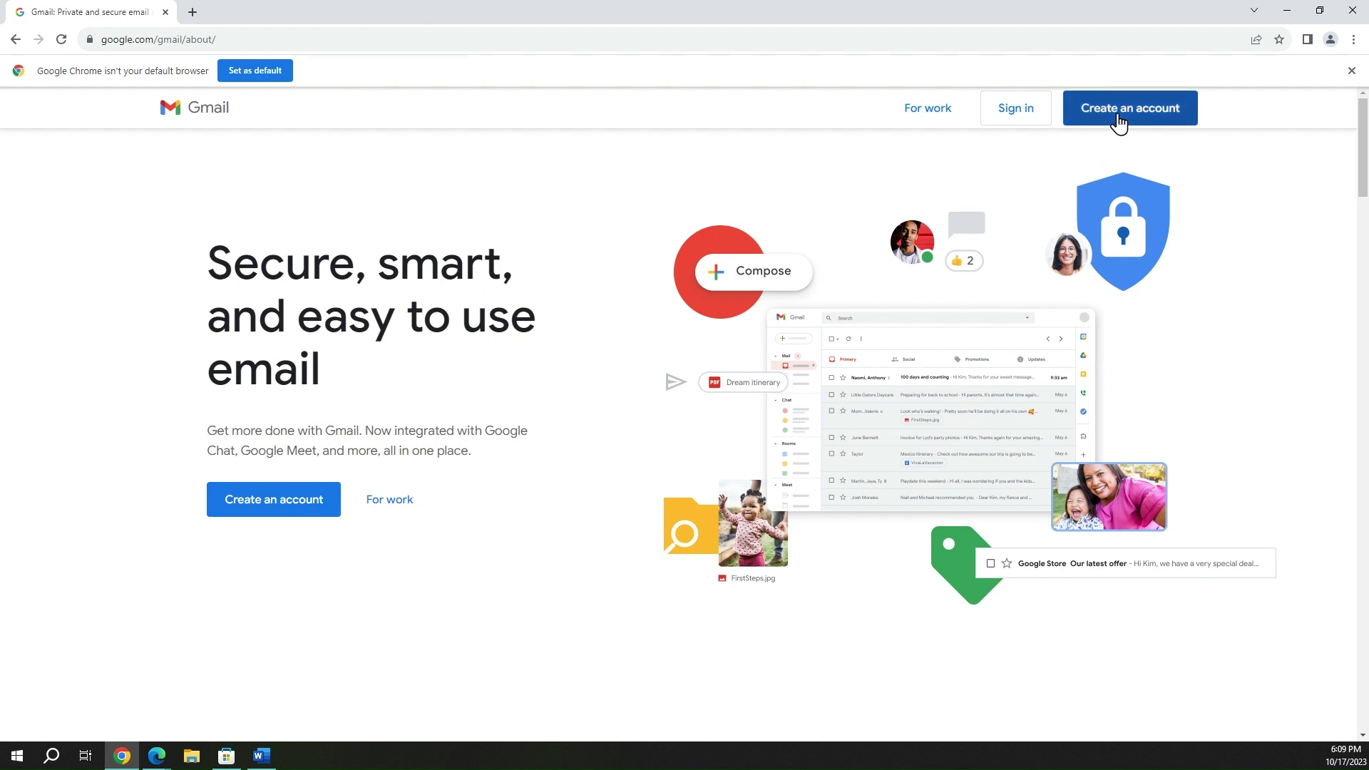
Step: Start creating a new Google account and submit the first name
left_click(288, 501)
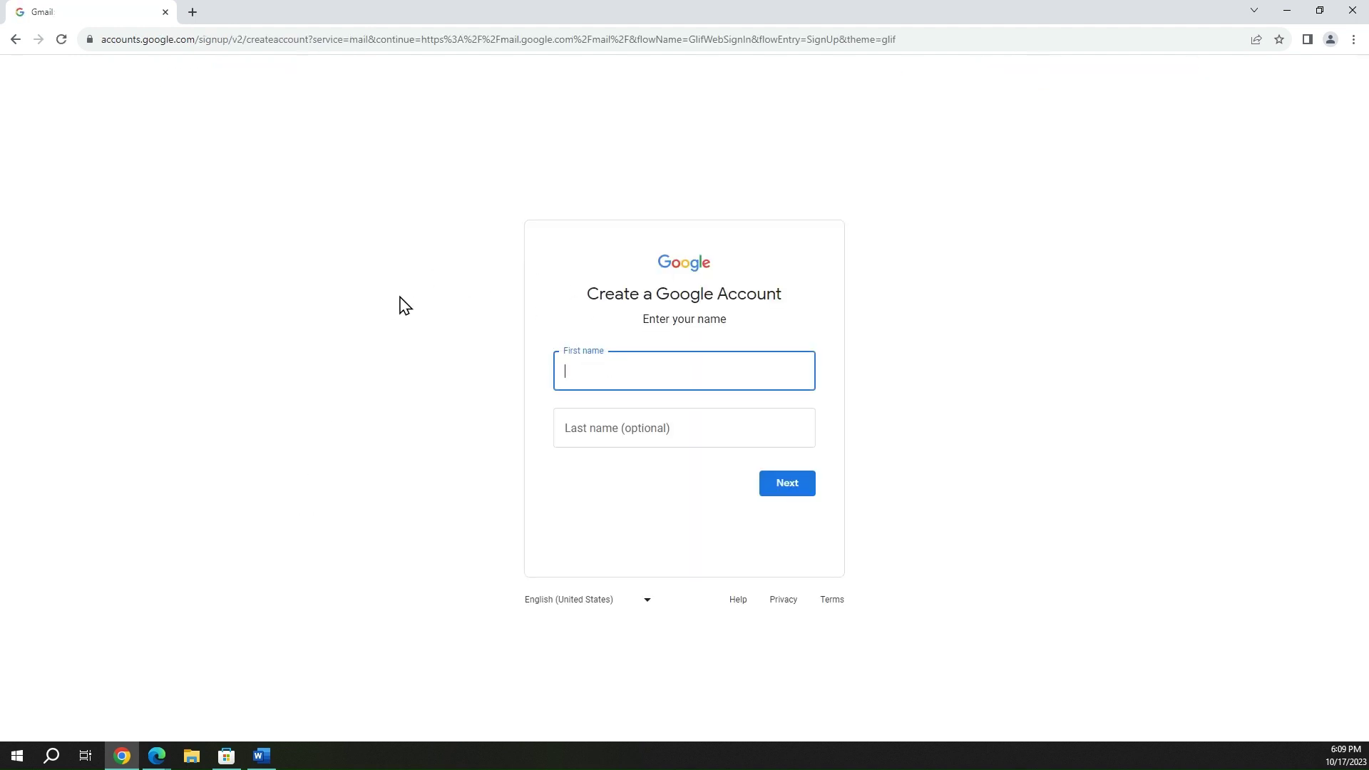
type("BuildTechSkills")
left_click(793, 492)
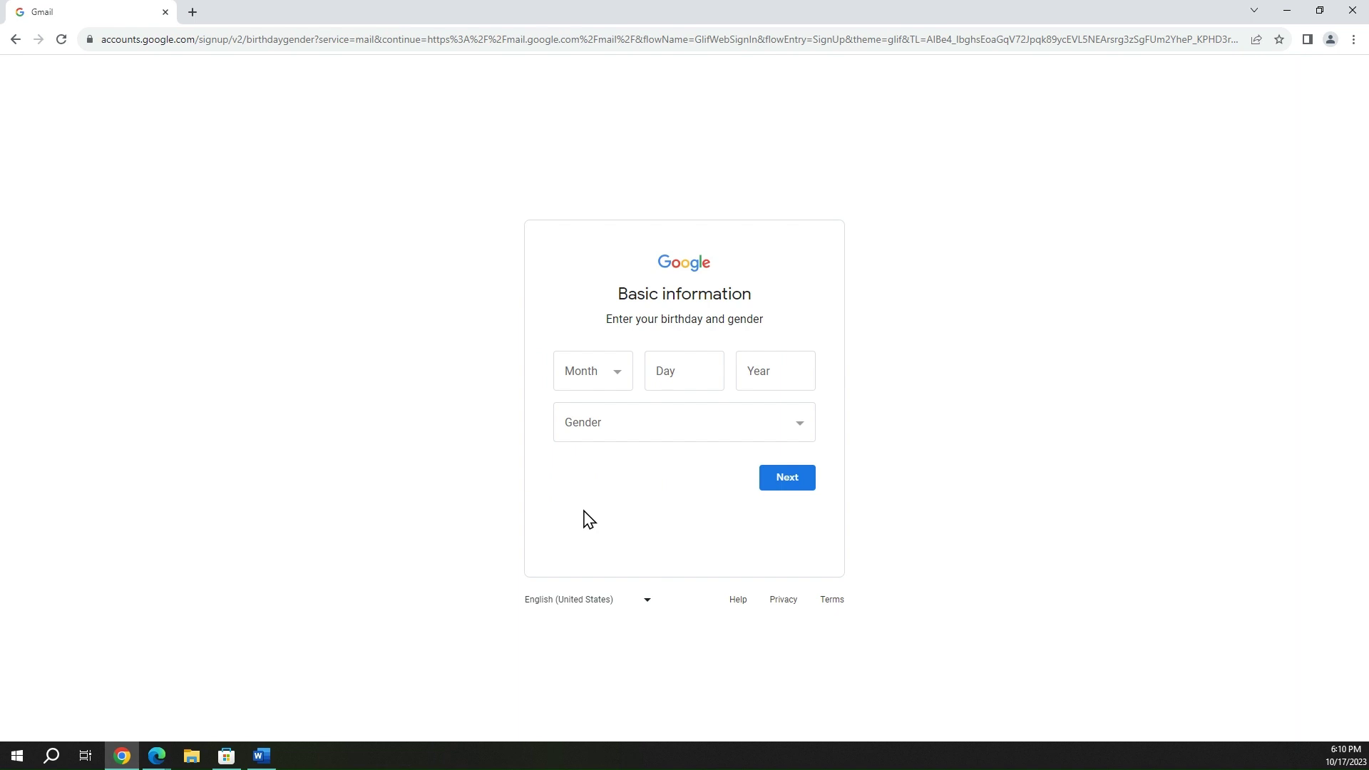
Step: Set the birthday to January 1, 2000 and the gender to Male
left_click(618, 373)
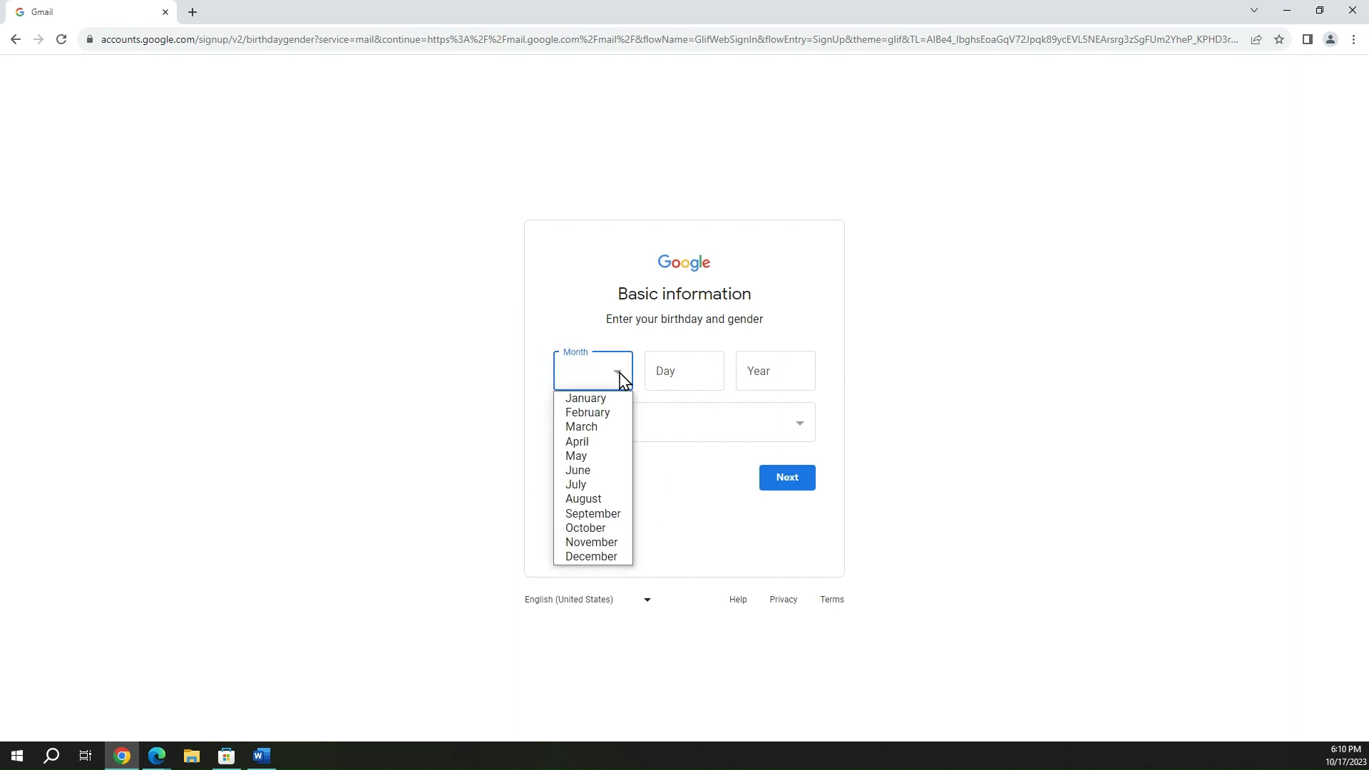
left_click(608, 399)
left_click(689, 369)
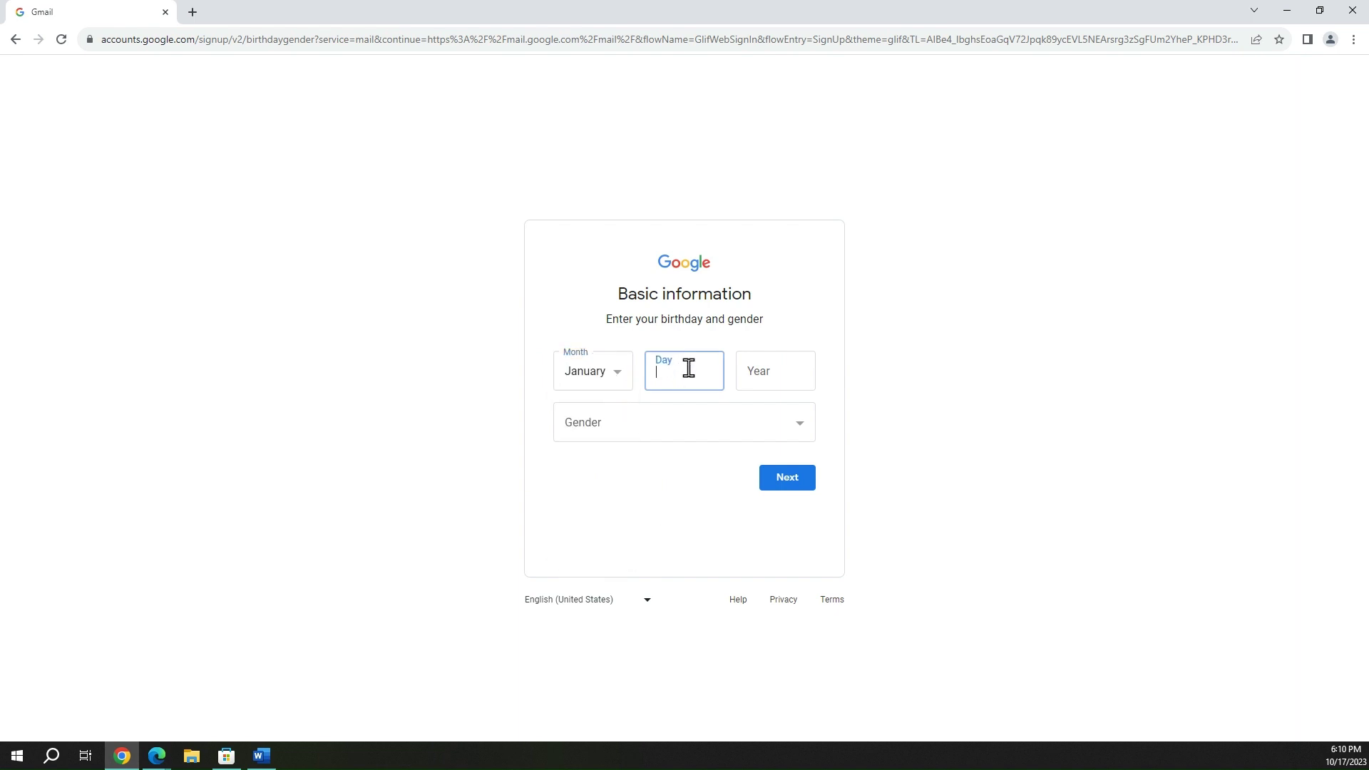
type("1")
left_click(765, 377)
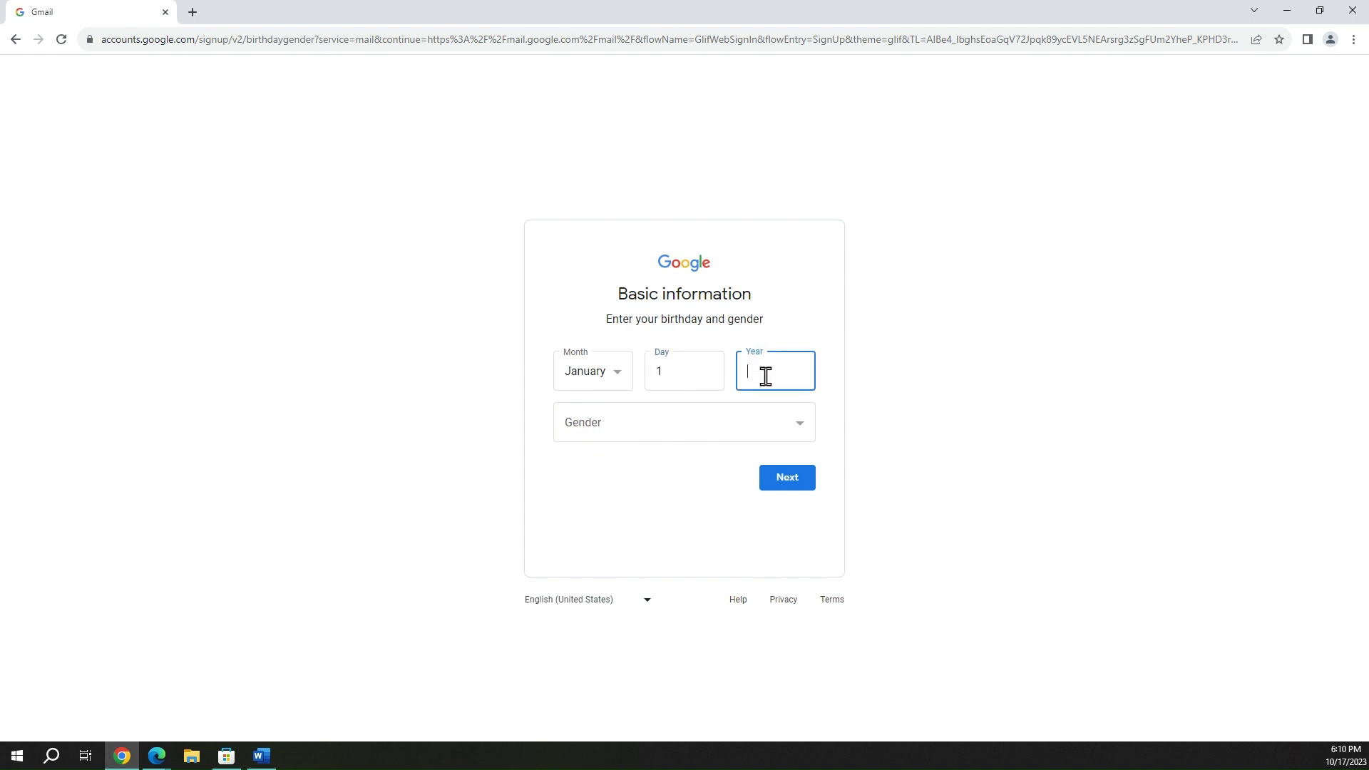
type("2000")
left_click(757, 431)
left_click(682, 468)
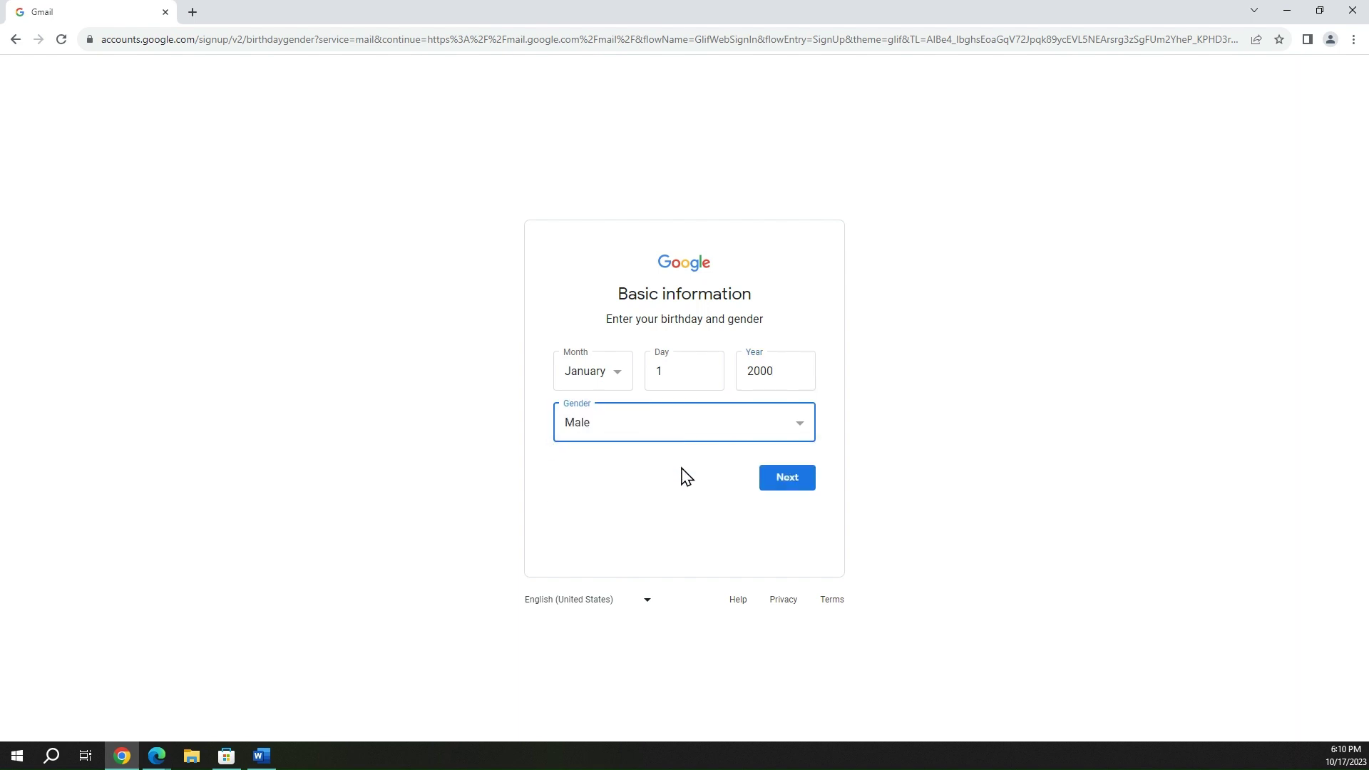
Step: Submit the birthday, then try a custom Gmail username, which gets rejected
left_click(802, 488)
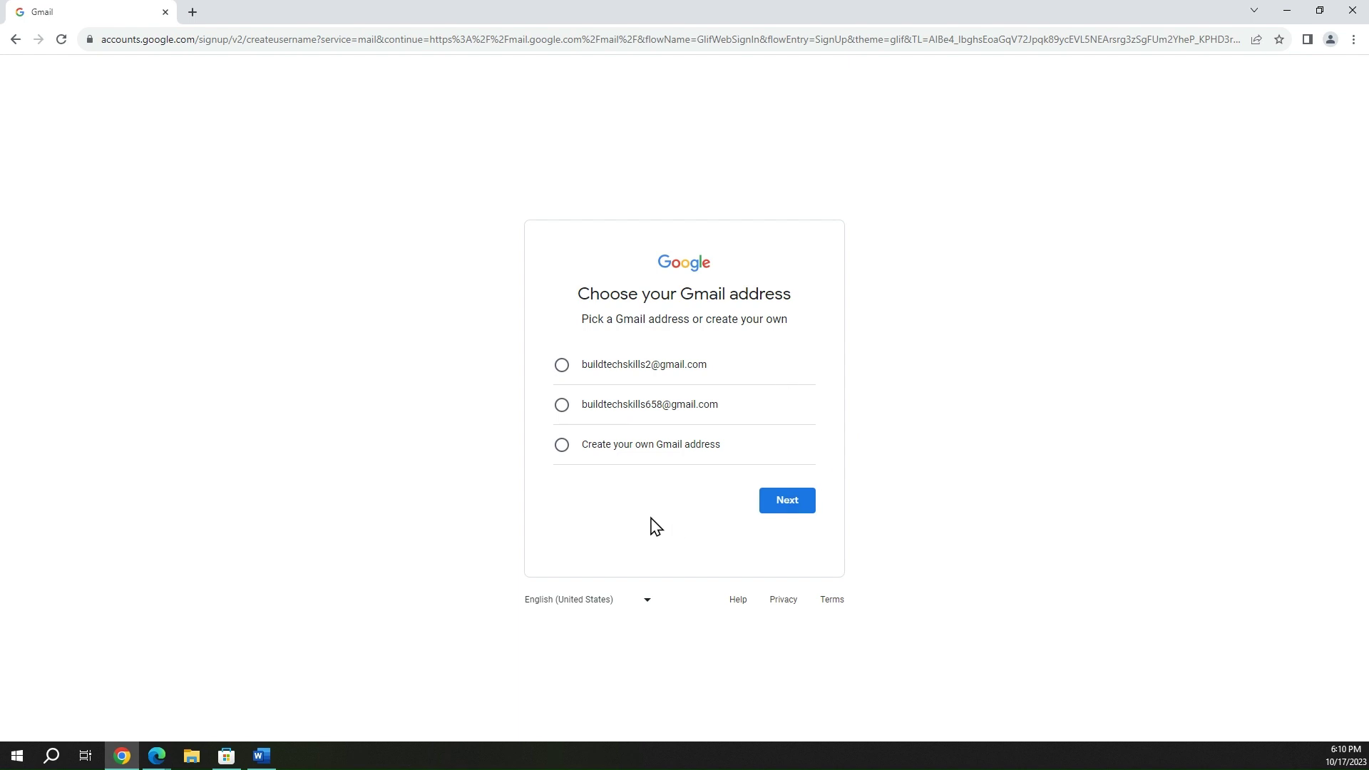
left_click(562, 449)
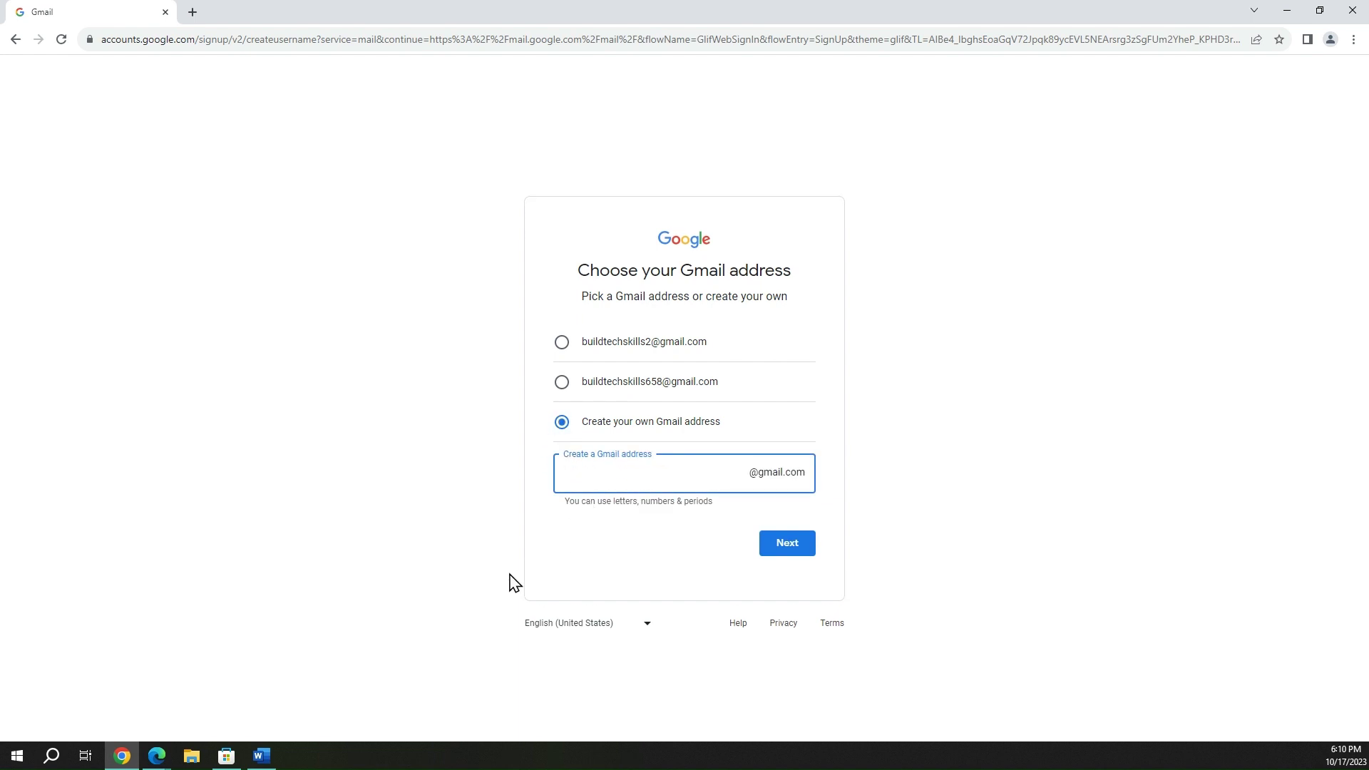
left_click(779, 546)
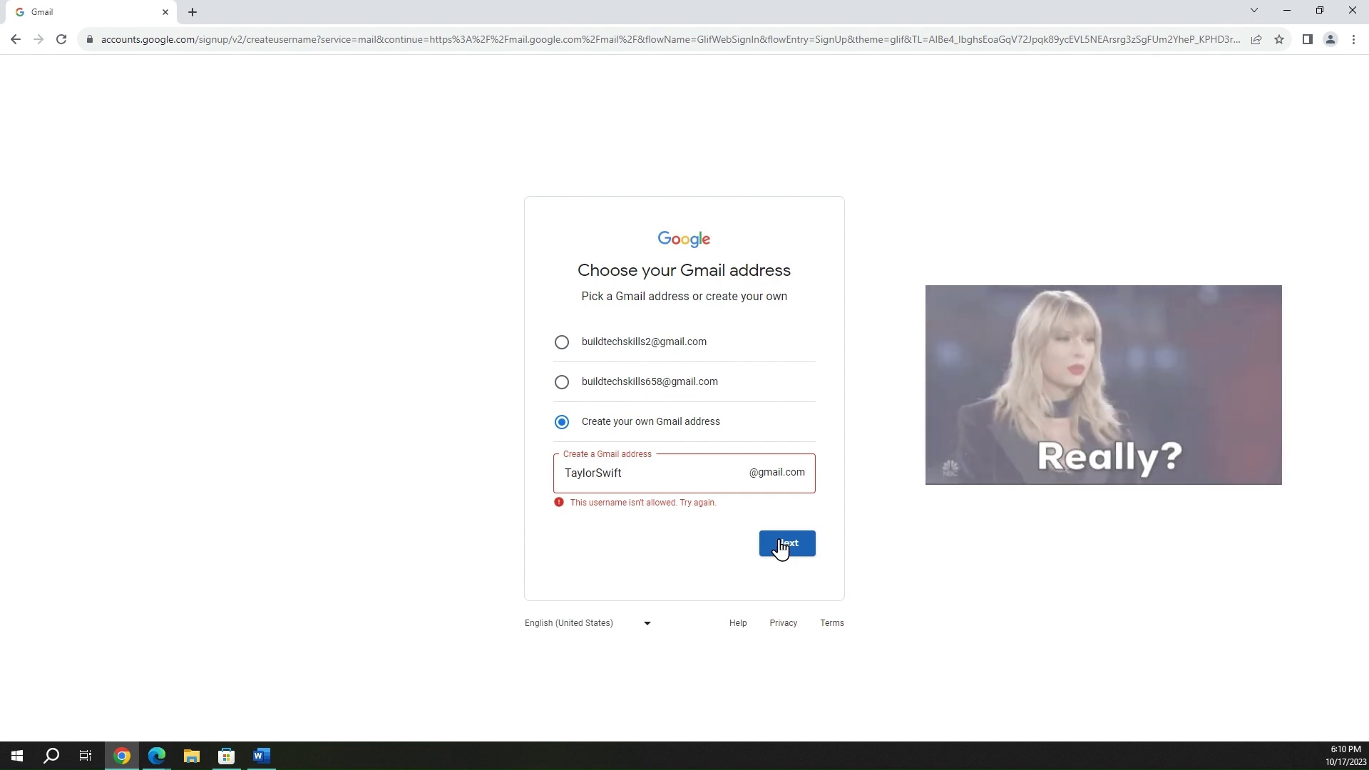
Step: Replace the rejected username with a different custom address and submit it
double_click(702, 468)
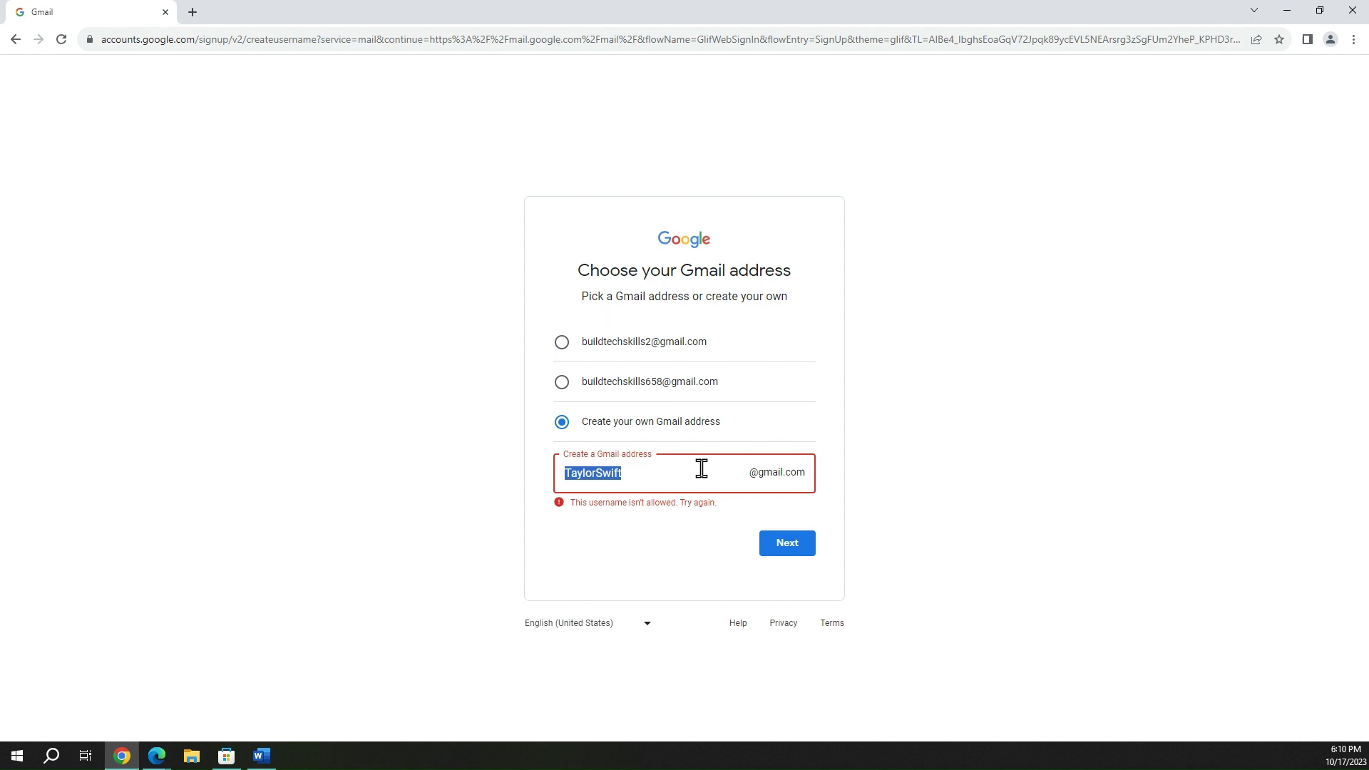
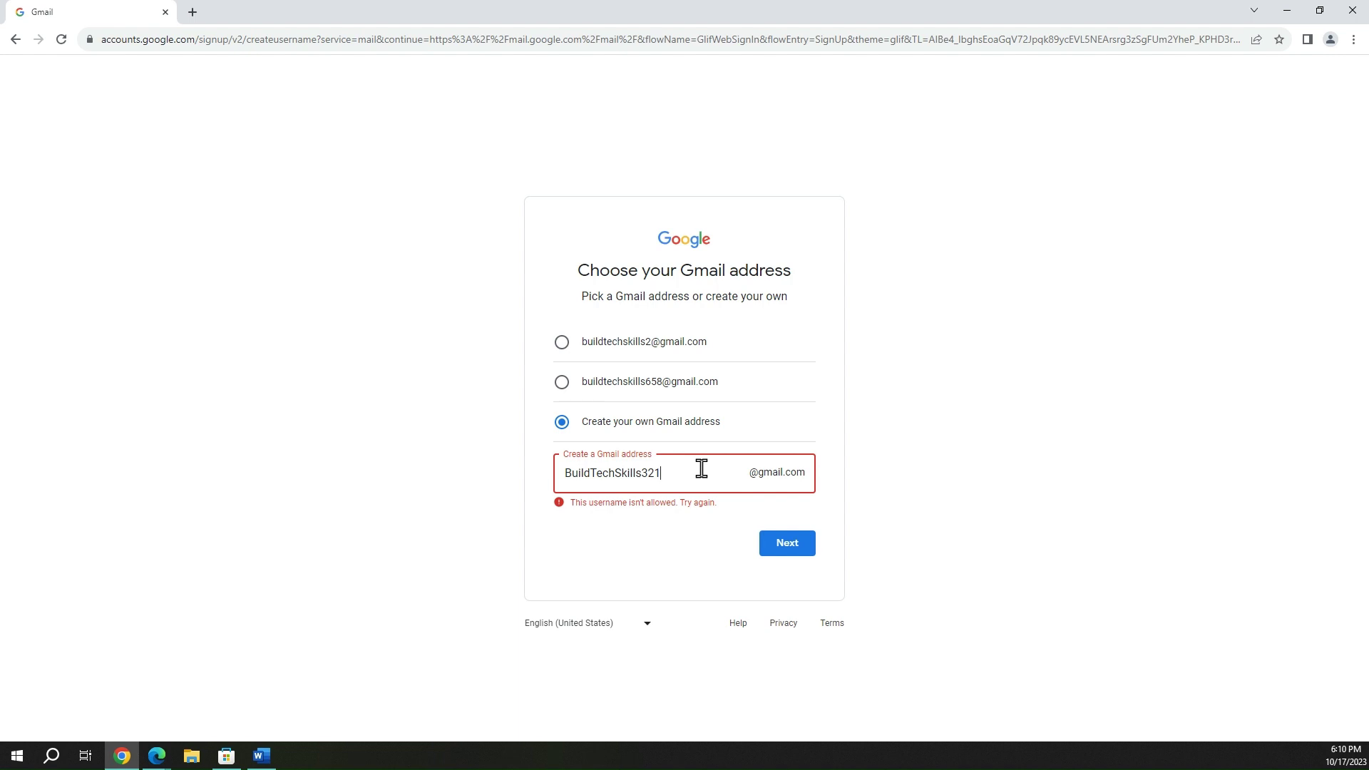
left_click(785, 548)
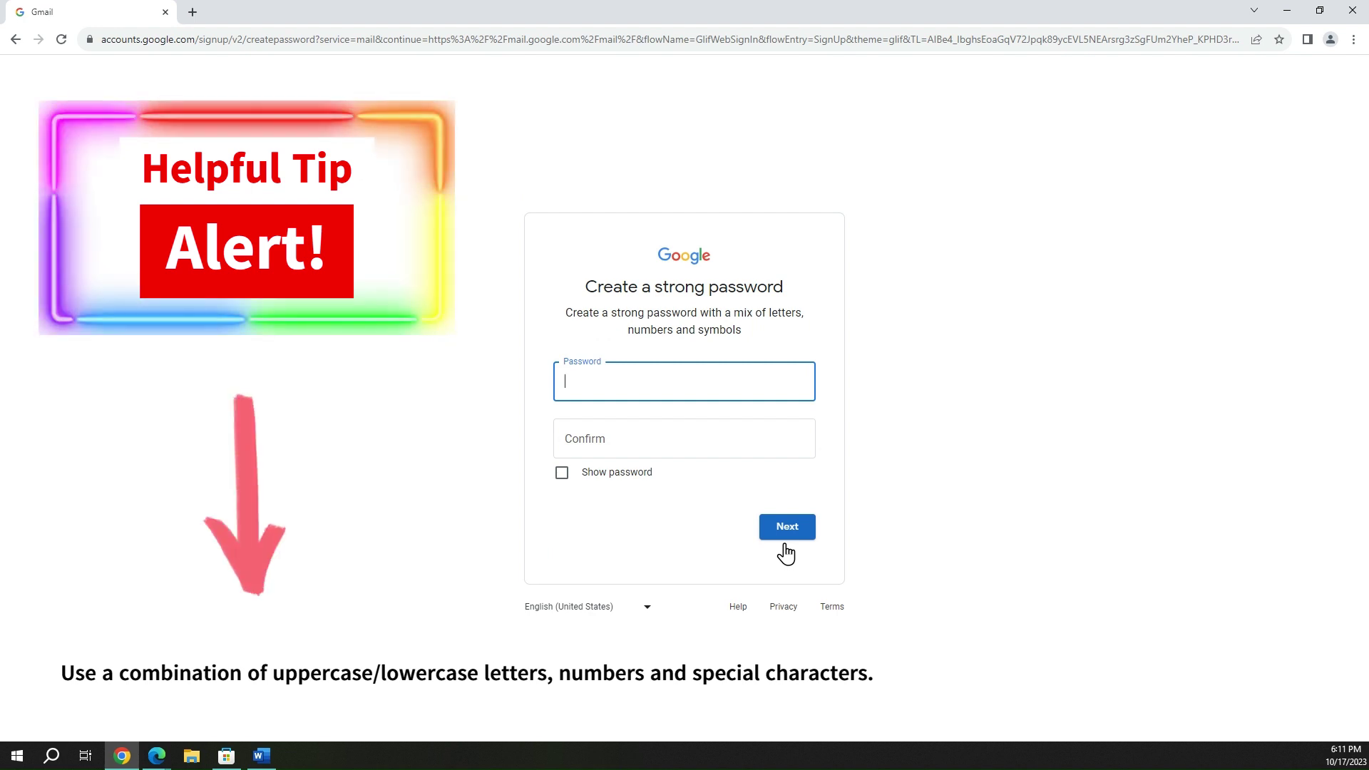
Step: Enter the account password, confirm it in the Confirm field, and continue
type("•••••••••••")
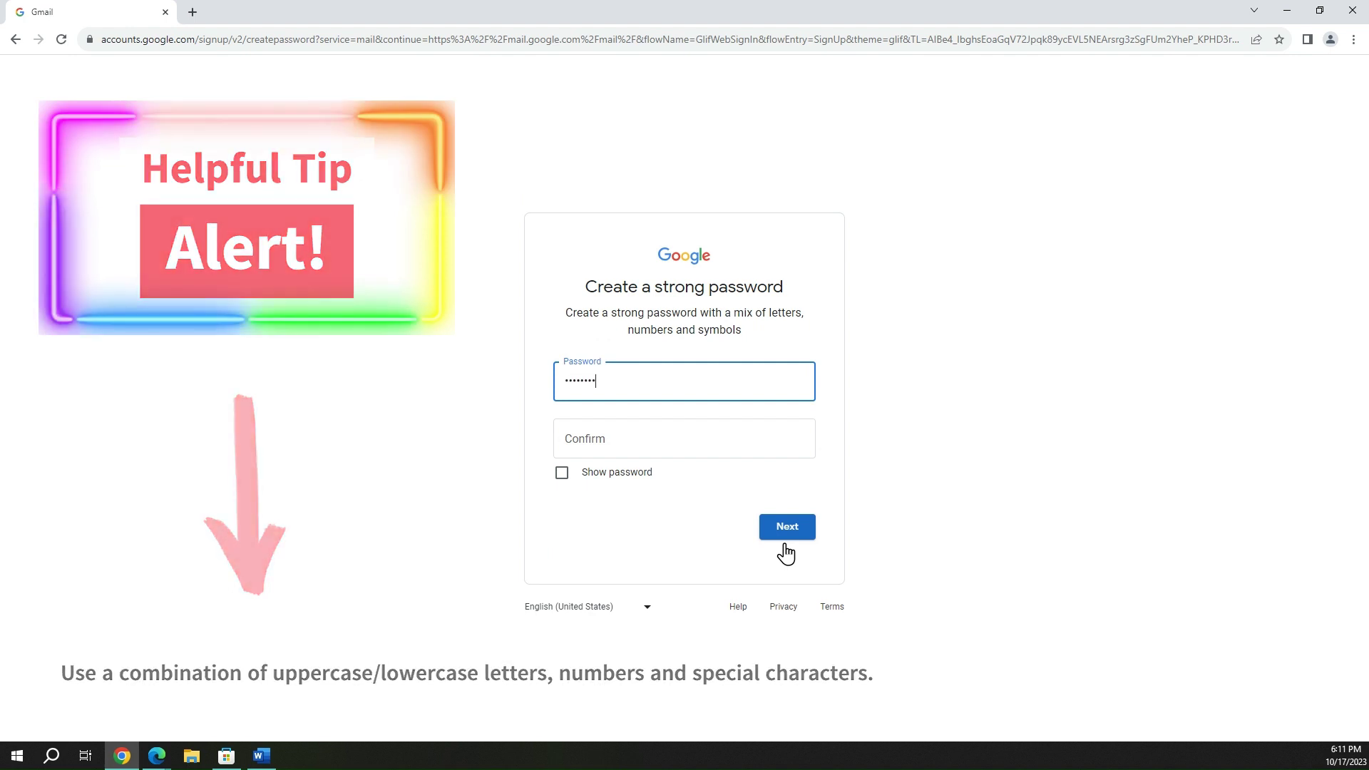
left_click(737, 448)
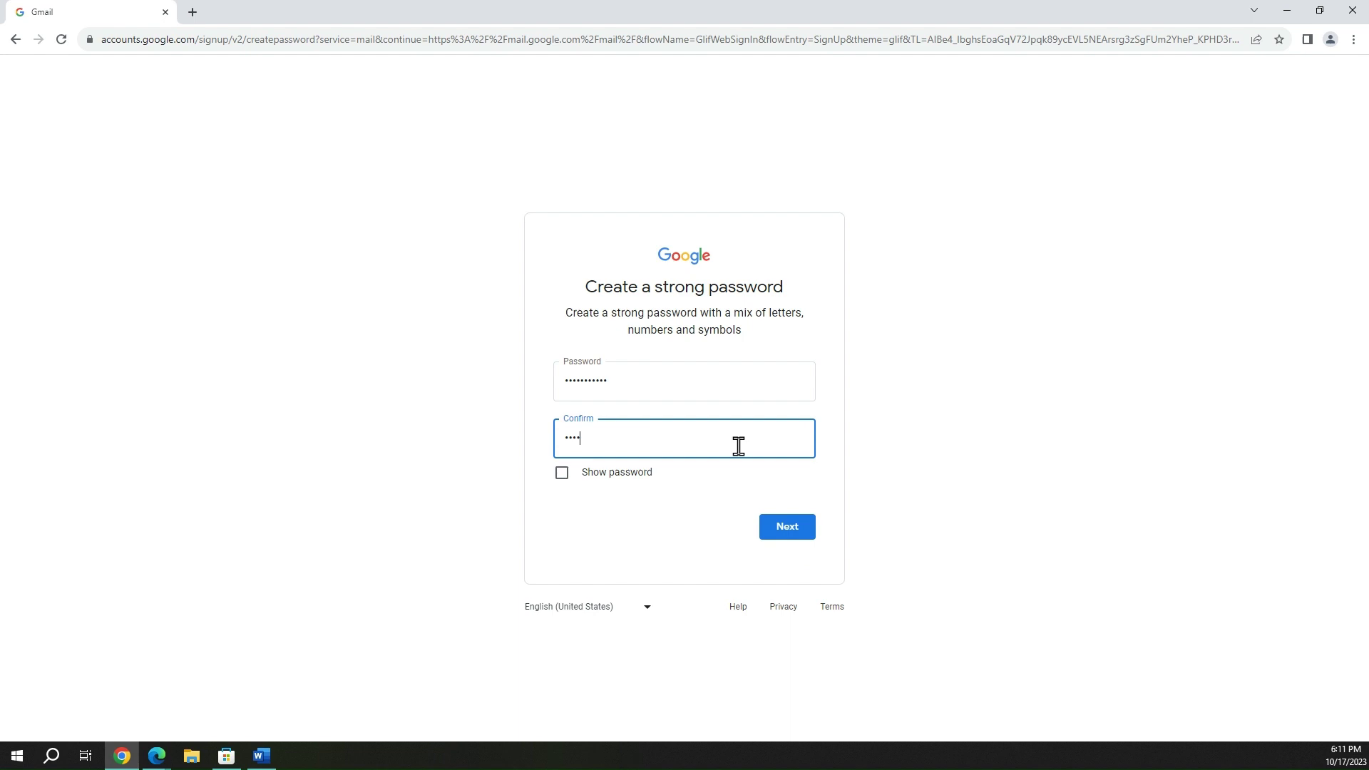
type("•••••••••••")
left_click(791, 529)
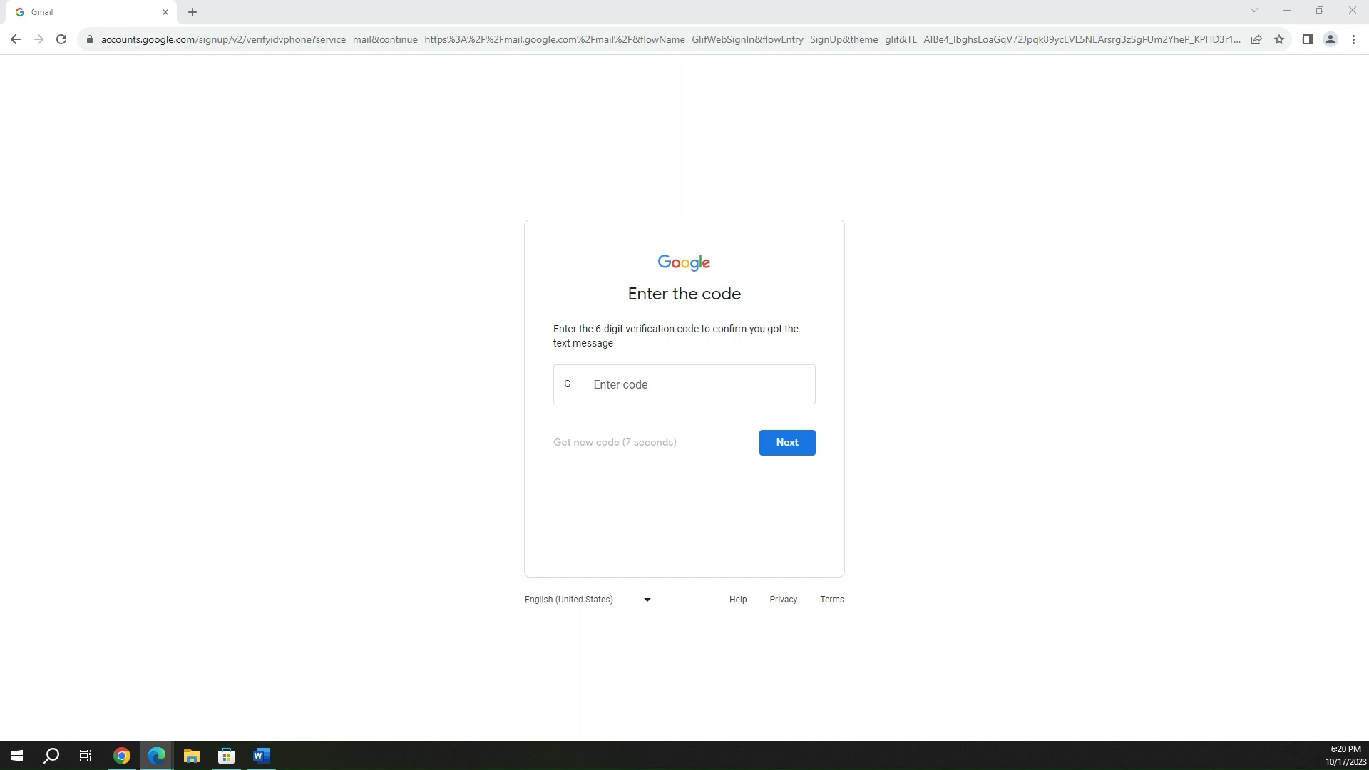
Step: Enter the 6-digit verification code received by text message and submit it
left_click(635, 376)
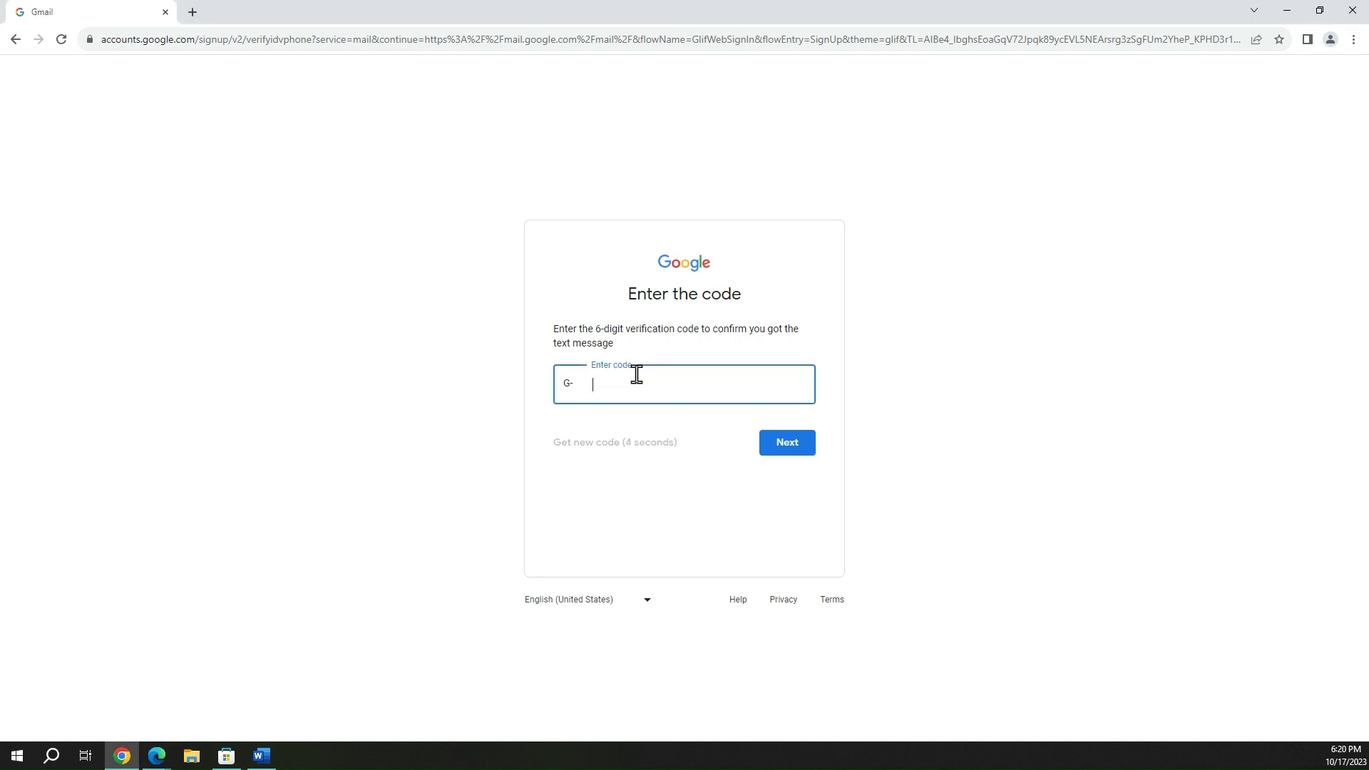
key("Return")
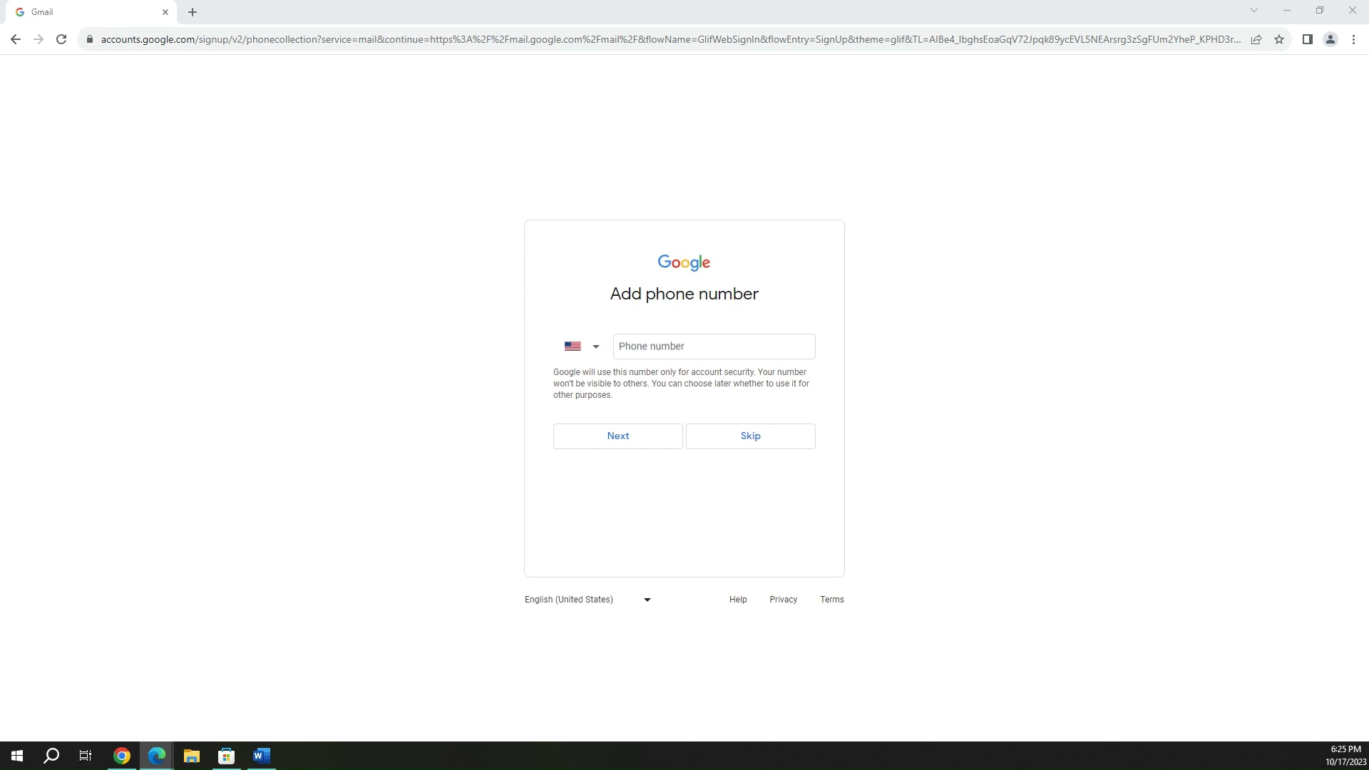
Step: Skip the phone number, agree to Privacy and Terms, and confirm default personalization settings
left_click(759, 441)
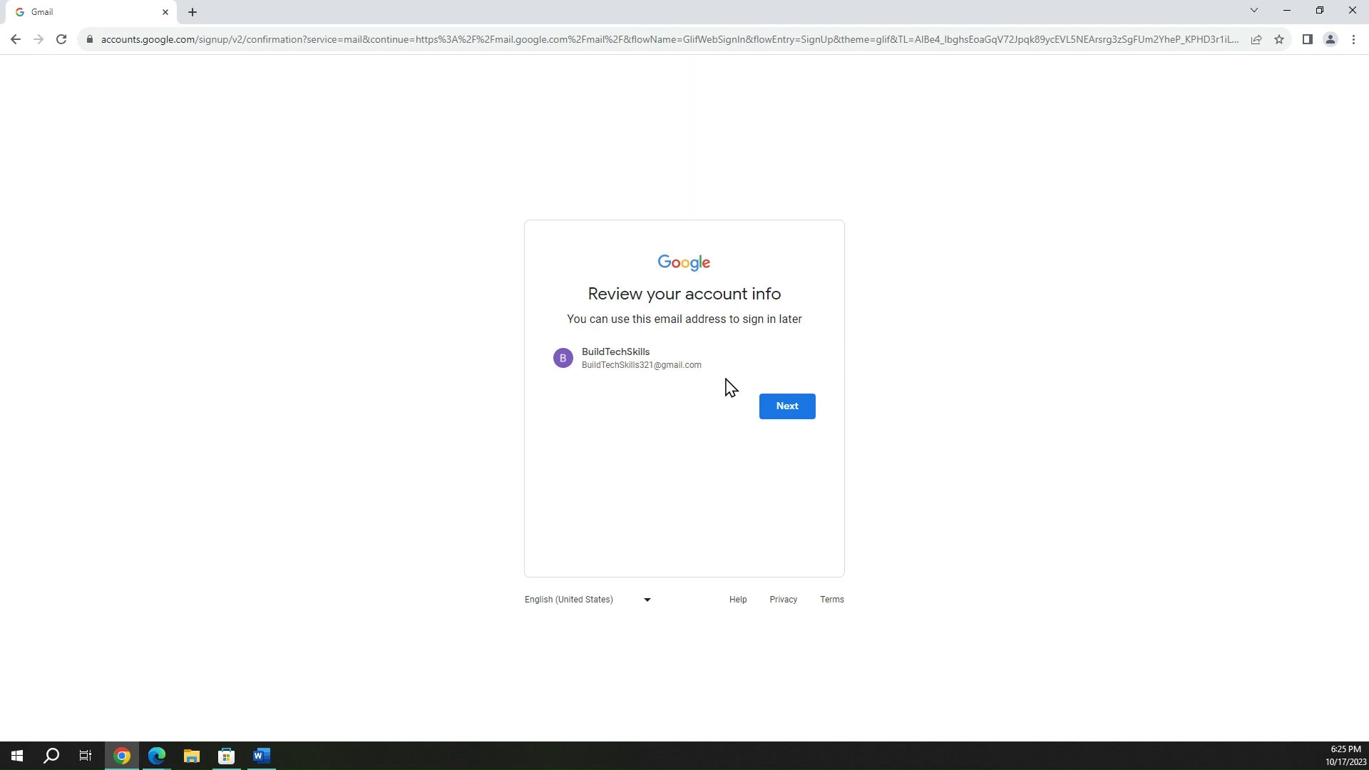
left_click(792, 411)
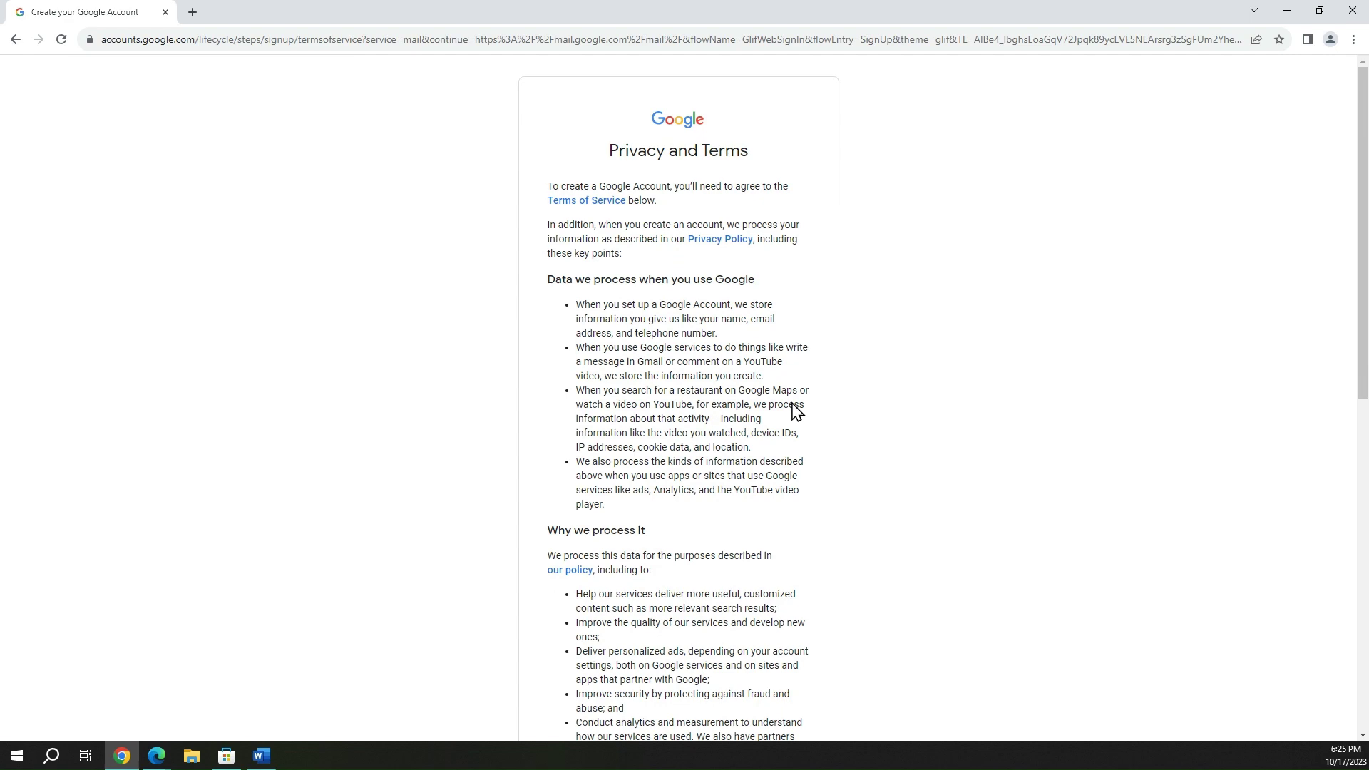
scroll(792, 412, "down", 6)
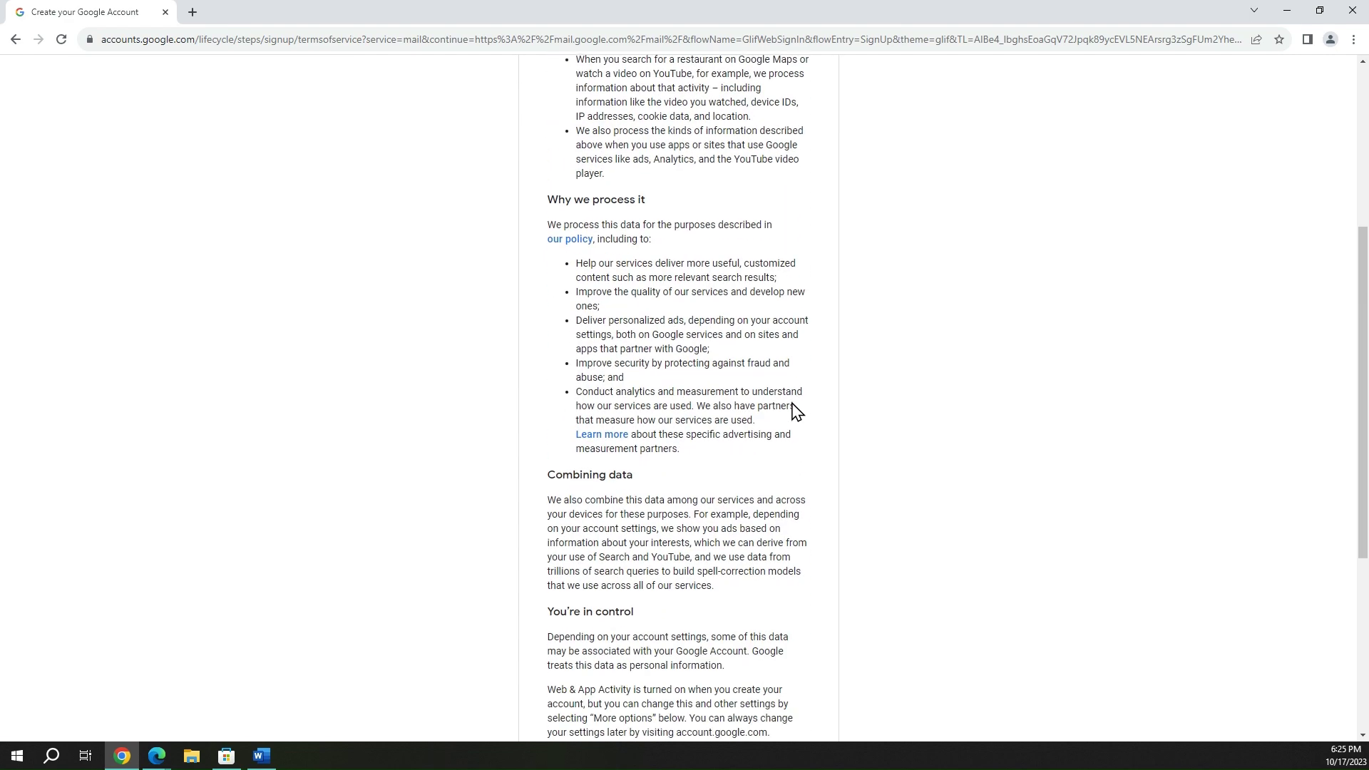
scroll(793, 411, "down", 3)
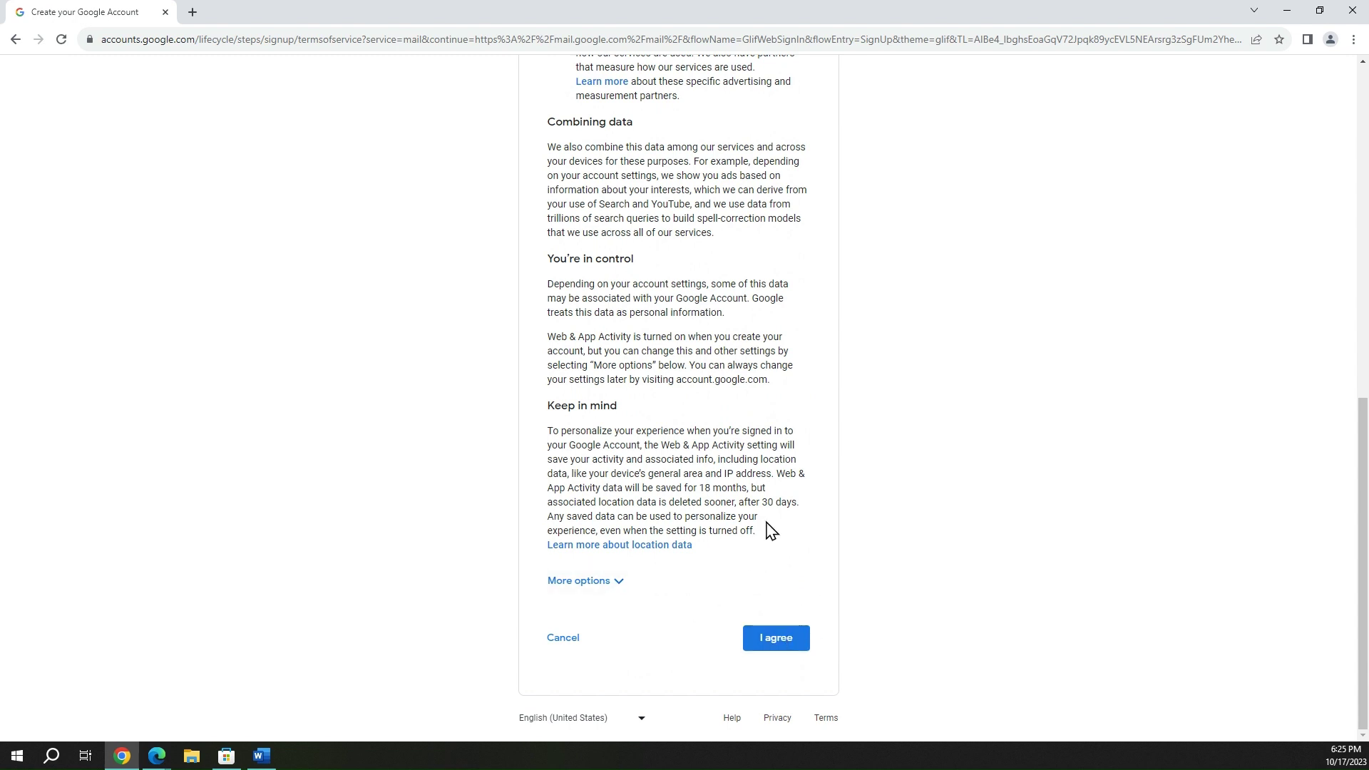
left_click(785, 641)
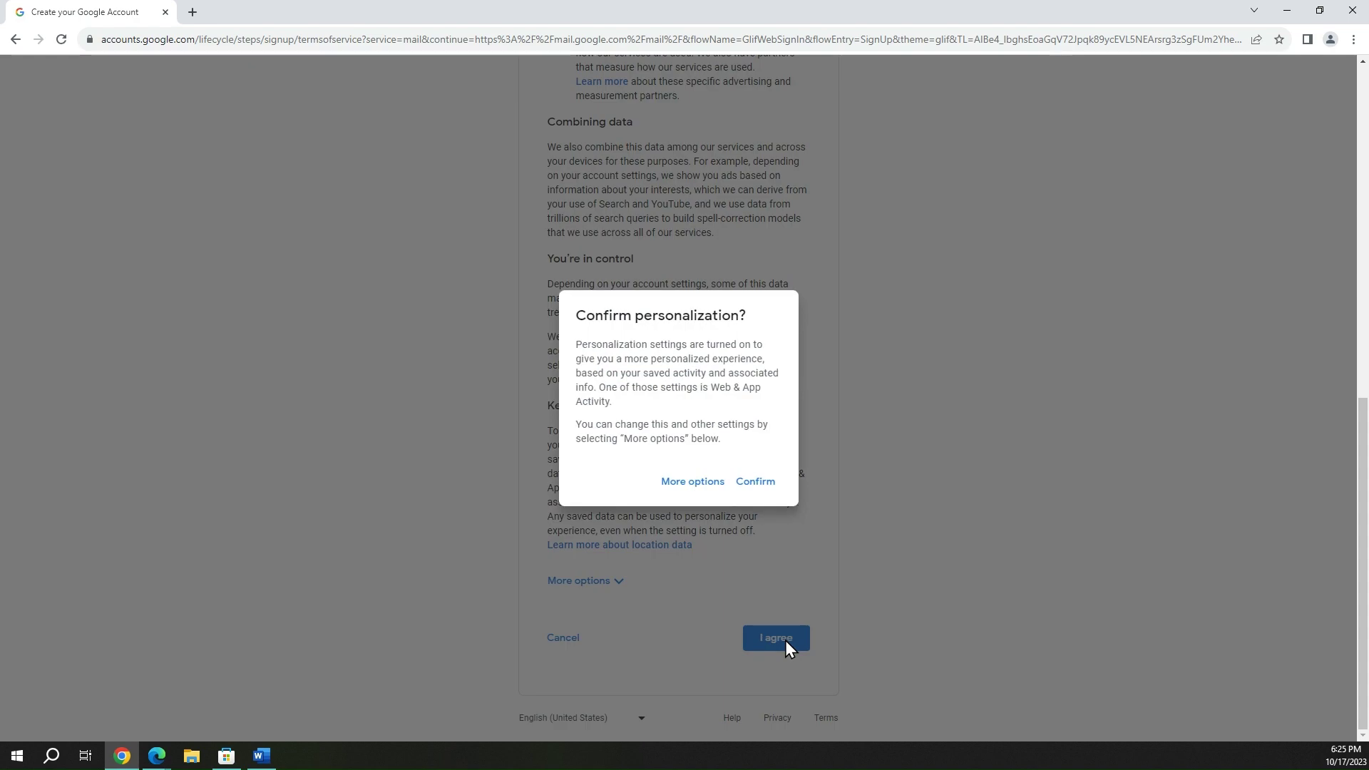
left_click(755, 491)
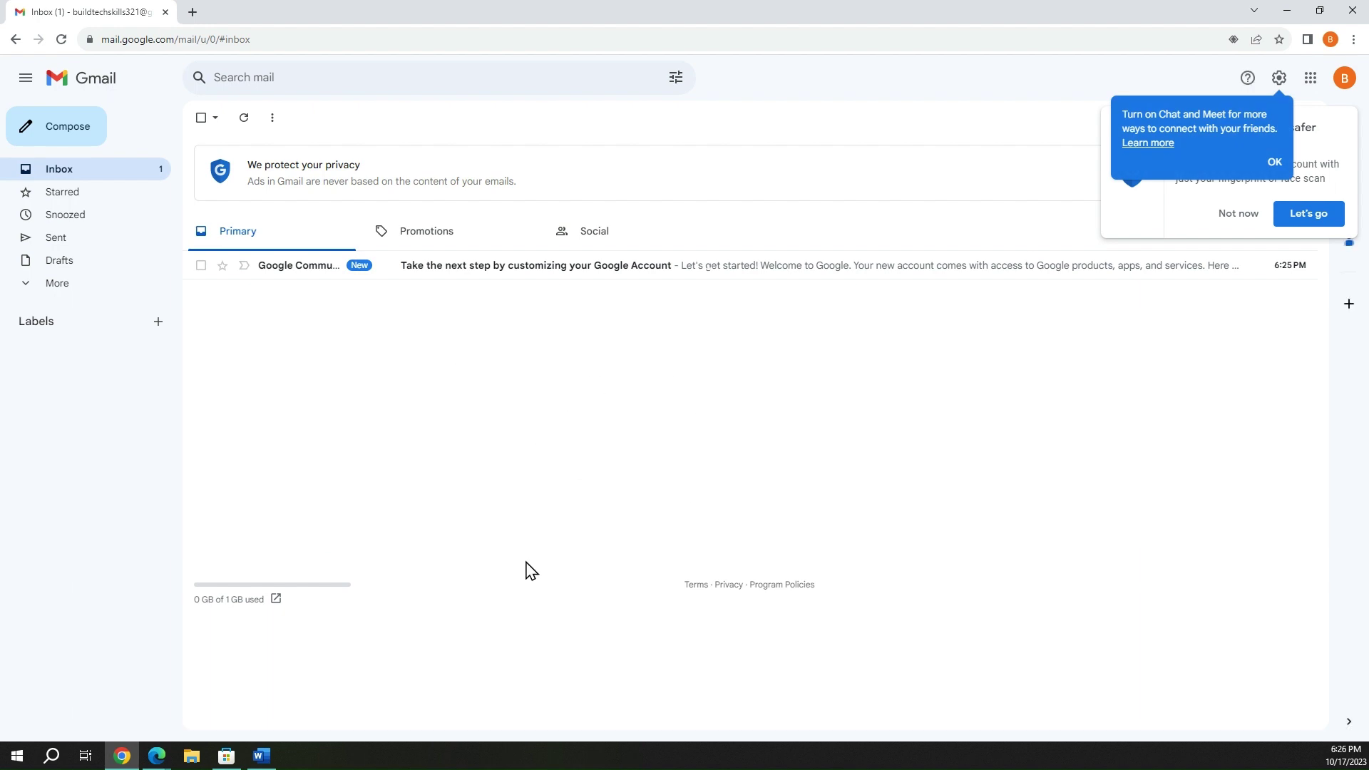
Step: Open the Google Community Team welcome email and scroll through its tips and back to the top
left_click(462, 265)
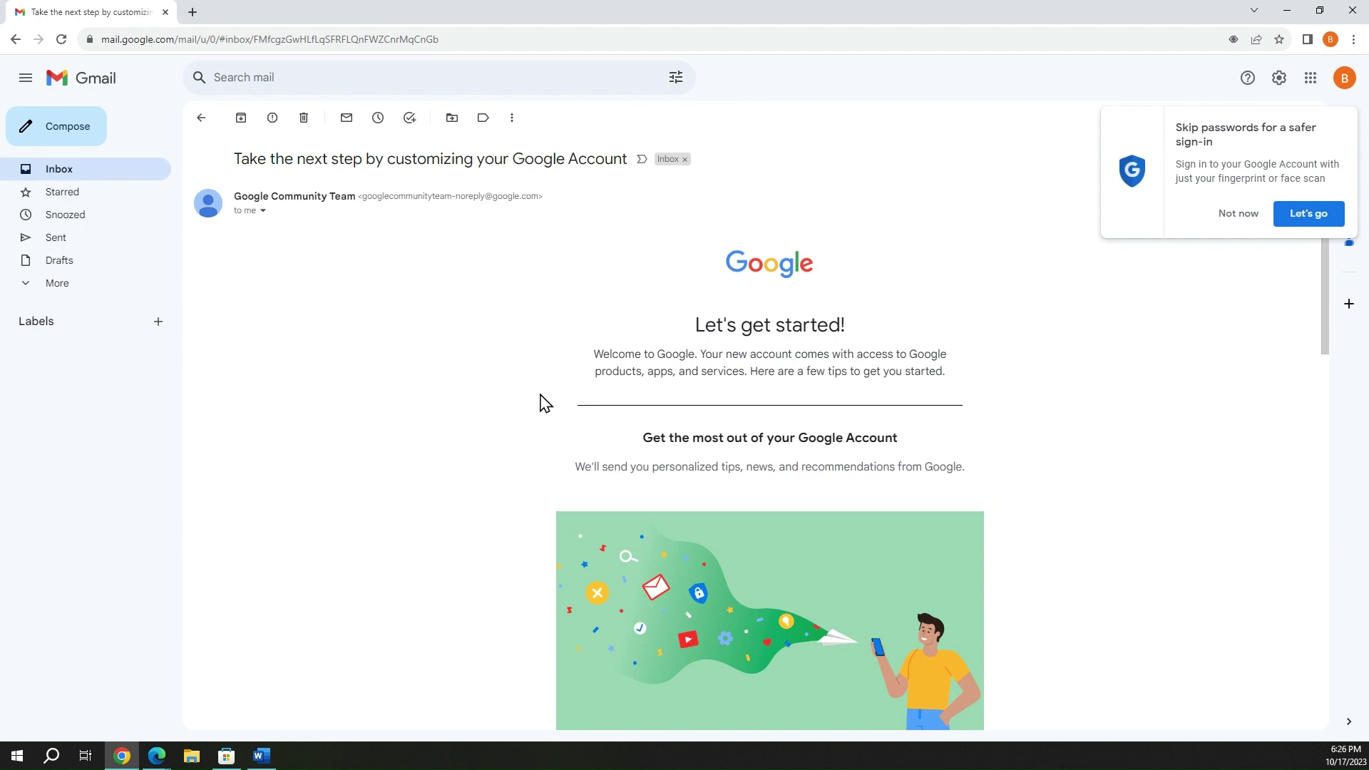
scroll(546, 405, "down", 5)
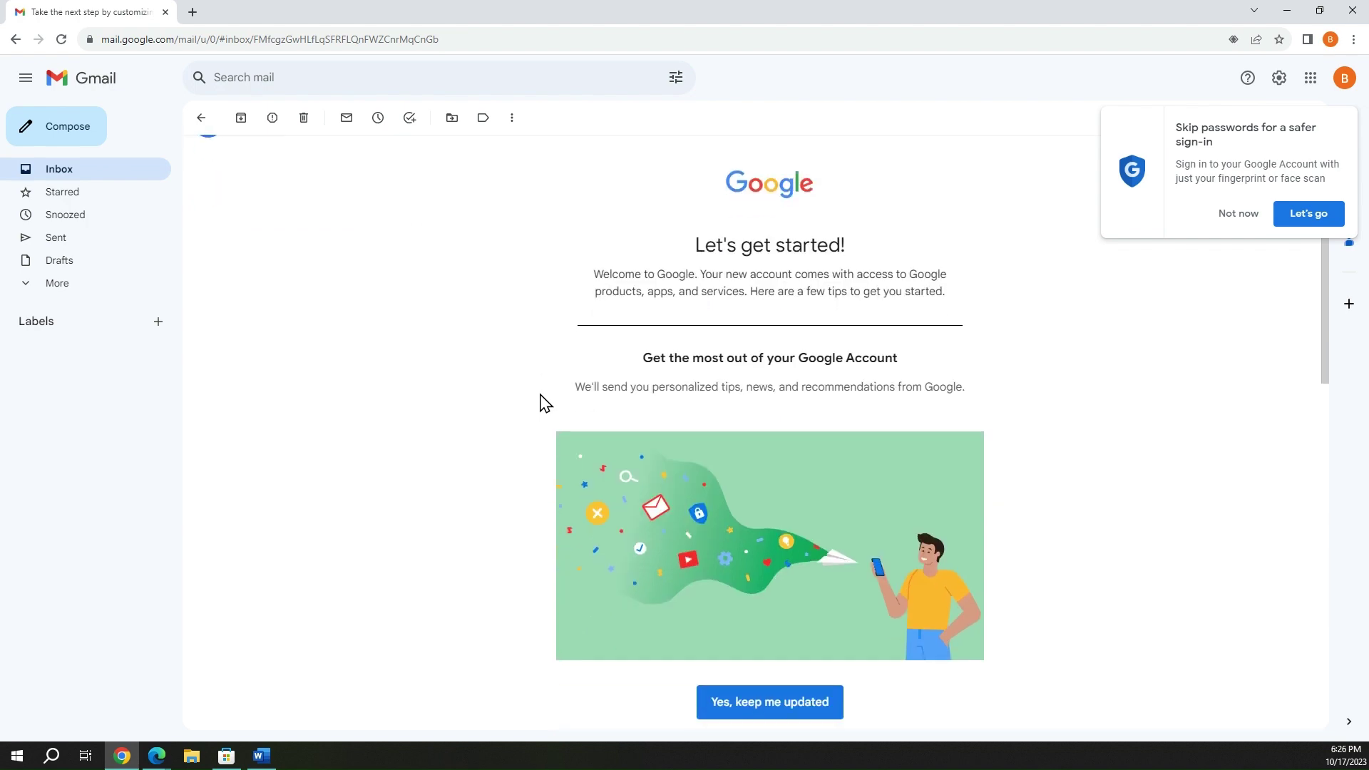
scroll(545, 404, "down", 7)
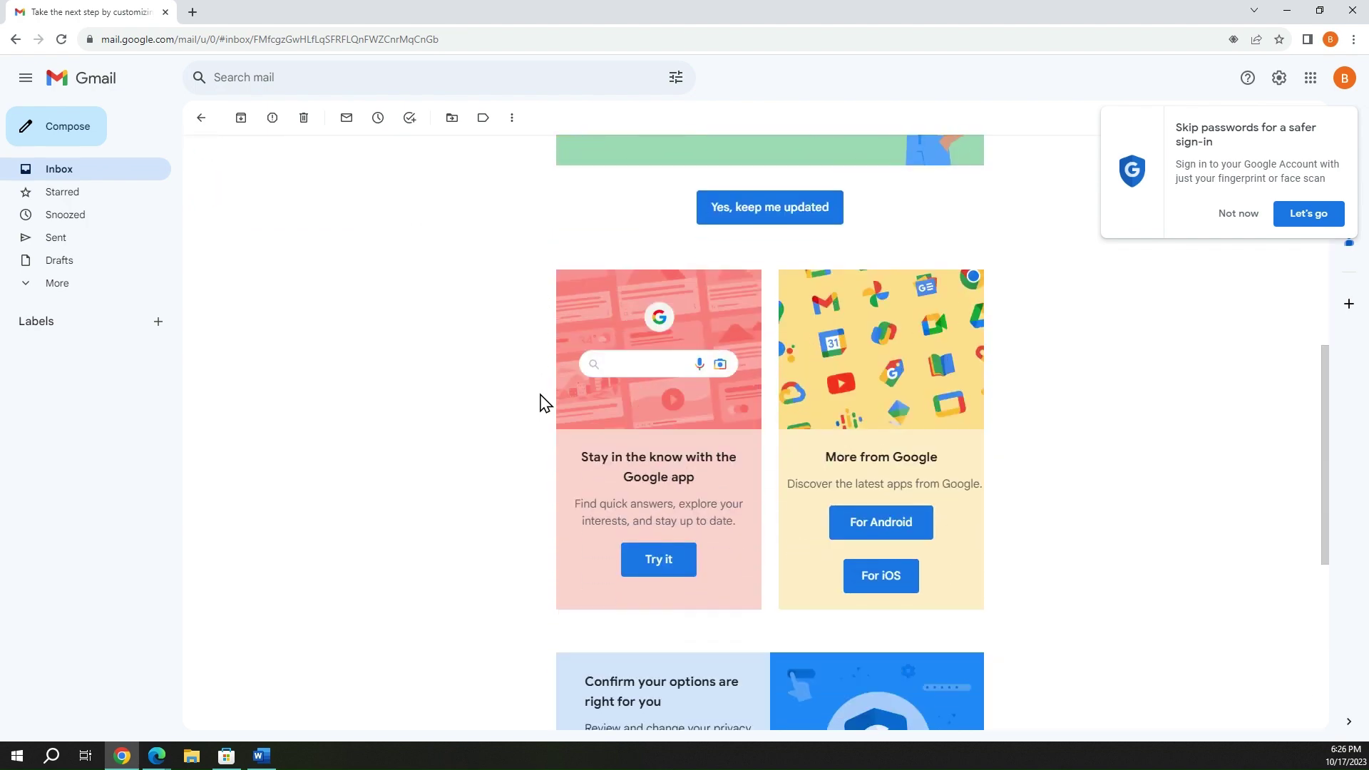
scroll(546, 404, "up", 6)
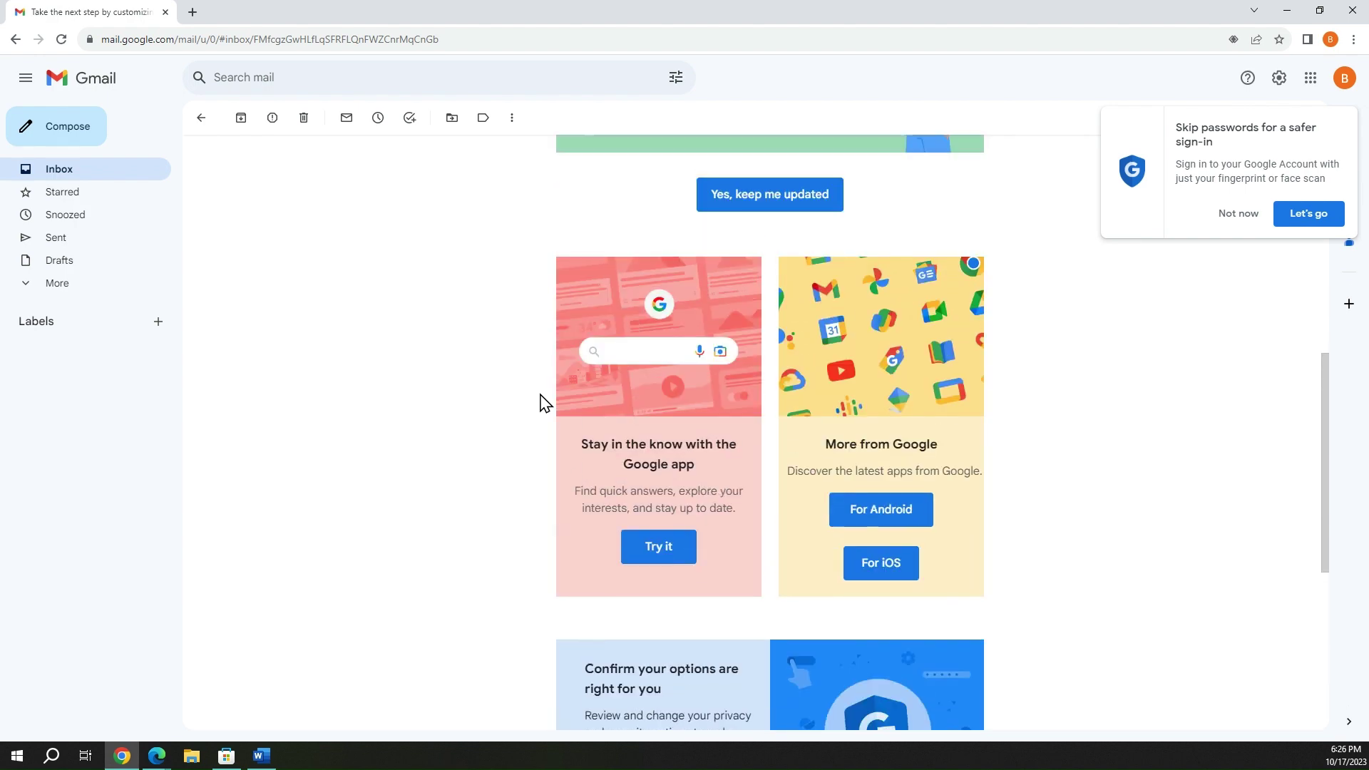
scroll(545, 404, "up", 6)
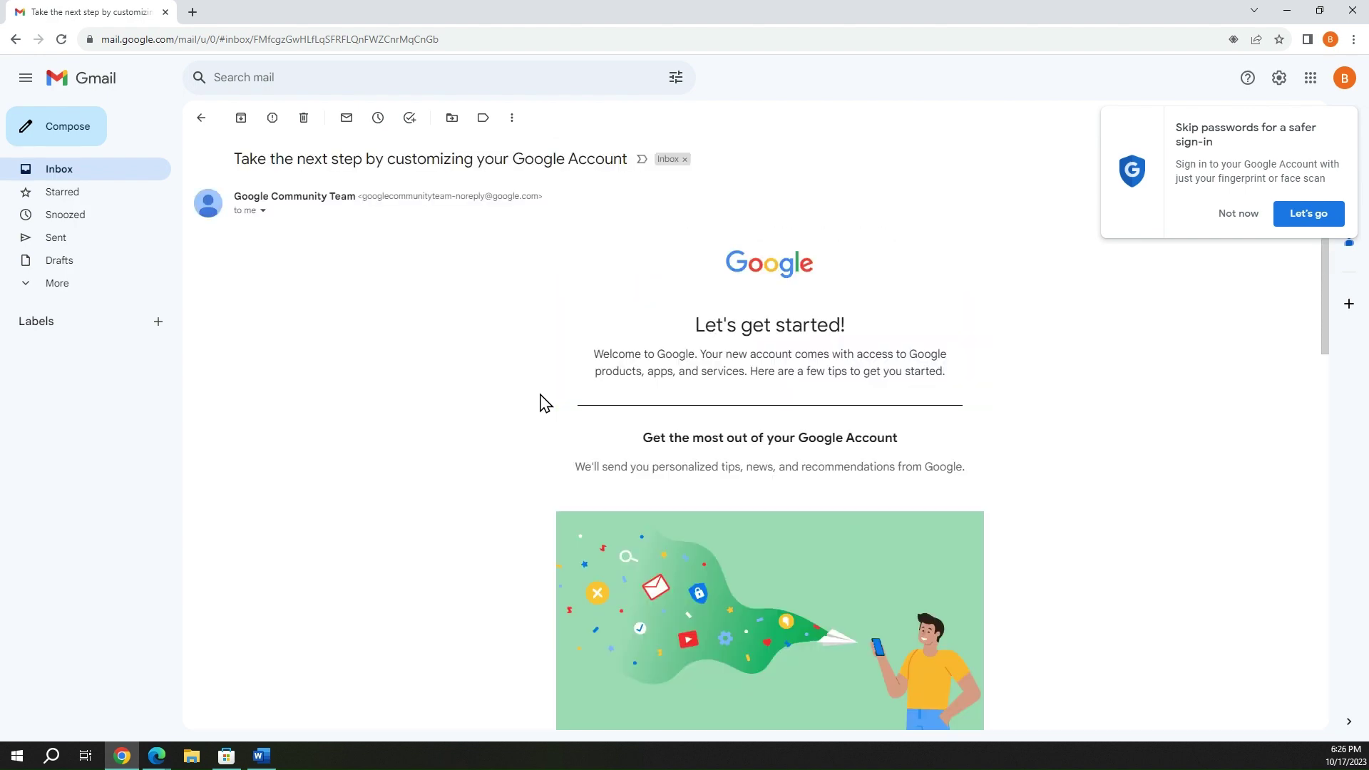